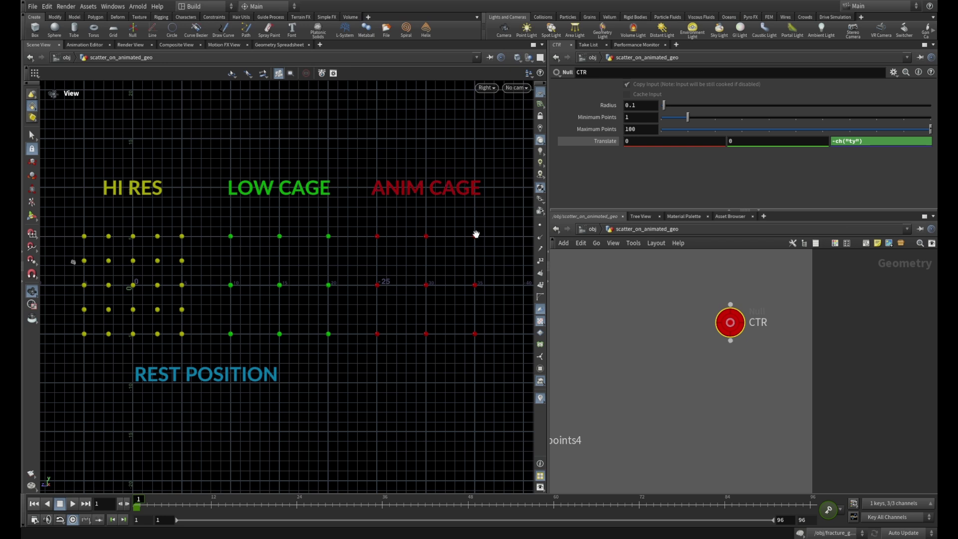
- Raise the CTR null's Y translation to 1.9 and test the capture with Maximum Points at 1 and a larger Radius
{"action": "mouse_move", "coordinate": [738, 309]}
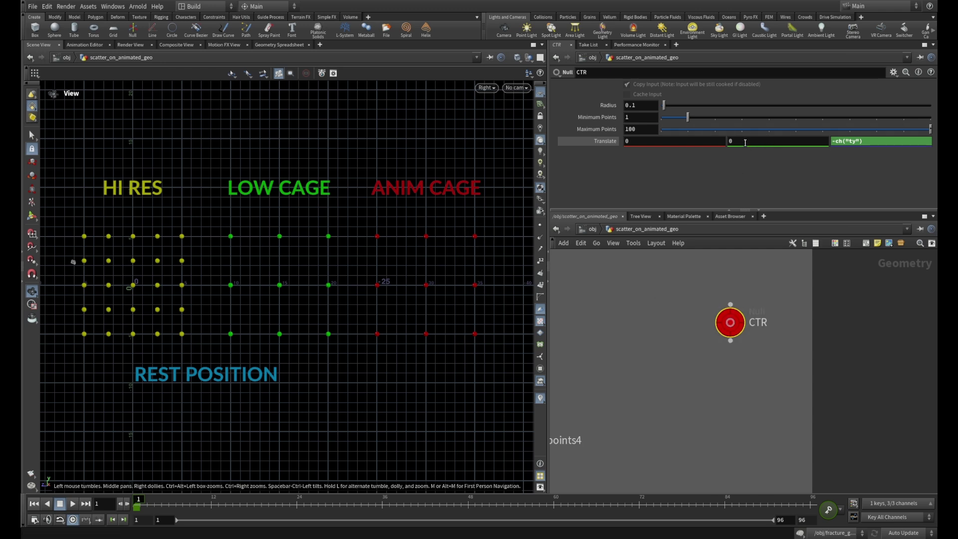
{"action": "middle_click_drag", "start_coordinate": [742, 143], "coordinate": [830, 136]}
{"action": "left_click_drag", "start_coordinate": [930, 129], "coordinate": [698, 131]}
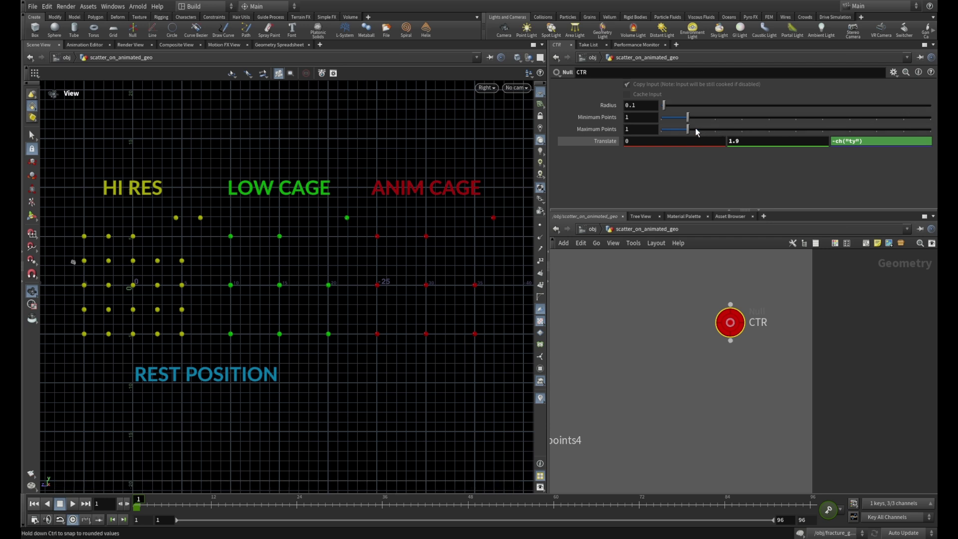
{"action": "left_click_drag", "start_coordinate": [665, 108], "coordinate": [762, 116]}
{"action": "left_click_drag", "start_coordinate": [689, 130], "coordinate": [742, 131]}
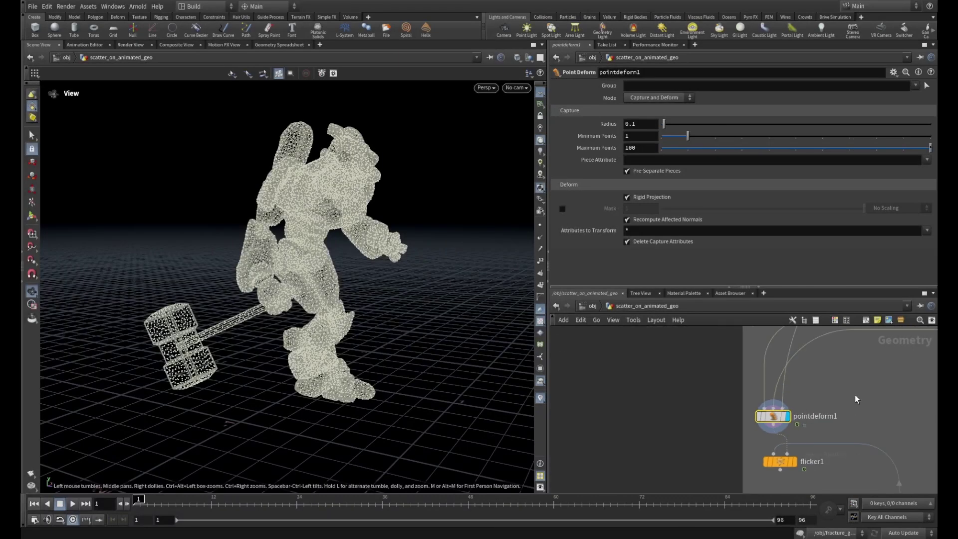
- Trace the node network feeding pointdeform1 and show the parameters of the timeshift4 node
{"action": "scroll", "coordinate": [856, 399], "scroll_direction": "down", "scroll_amount": 2}
{"action": "middle_click_drag", "start_coordinate": [856, 399], "coordinate": [669, 443]}
{"action": "middle_click_drag", "start_coordinate": [729, 441], "coordinate": [690, 497]}
{"action": "middle_click_drag", "start_coordinate": [743, 398], "coordinate": [558, 432]}
{"action": "middle_click_drag", "start_coordinate": [842, 400], "coordinate": [672, 407]}
{"action": "mouse_move", "coordinate": [806, 370]}
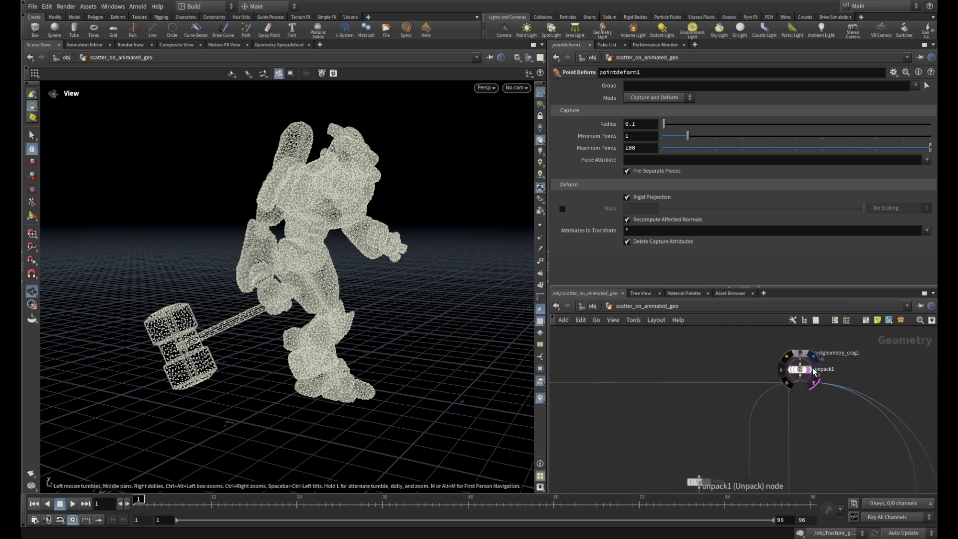
{"action": "scroll", "coordinate": [653, 415], "scroll_direction": "down", "scroll_amount": 3}
{"action": "middle_click_drag", "start_coordinate": [628, 429], "coordinate": [844, 368]}
{"action": "scroll", "coordinate": [745, 373], "scroll_direction": "up", "scroll_amount": 4}
{"action": "left_click", "coordinate": [719, 405]}
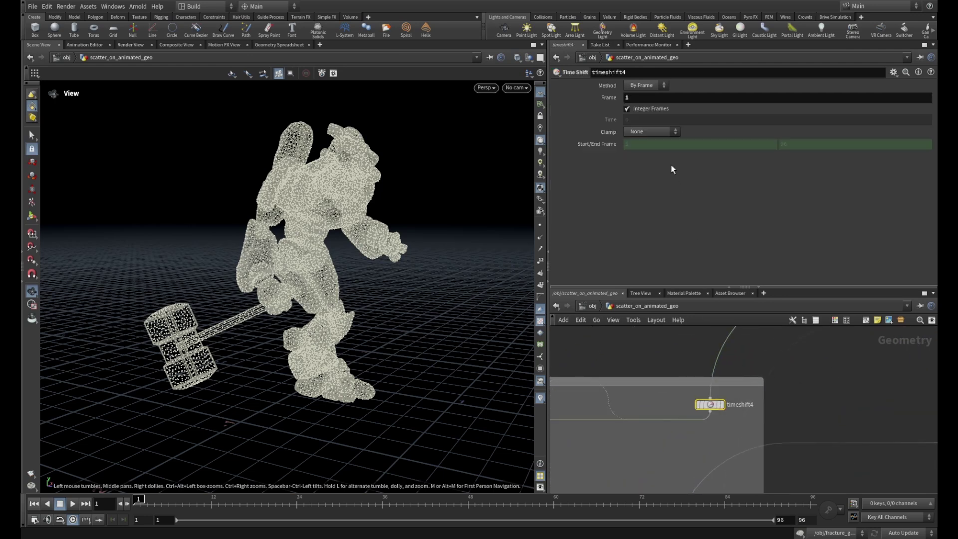
- Show the scatter4 settings and review how scatter4 and timeshift4 connect within the POINTDEFORM network box
{"action": "scroll", "coordinate": [771, 378], "scroll_direction": "down", "scroll_amount": 2}
{"action": "middle_click_drag", "start_coordinate": [772, 376], "coordinate": [852, 351]}
{"action": "scroll", "coordinate": [784, 370], "scroll_direction": "up", "scroll_amount": 3}
{"action": "middle_click_drag", "start_coordinate": [680, 360], "coordinate": [716, 372]}
{"action": "left_click", "coordinate": [649, 365]}
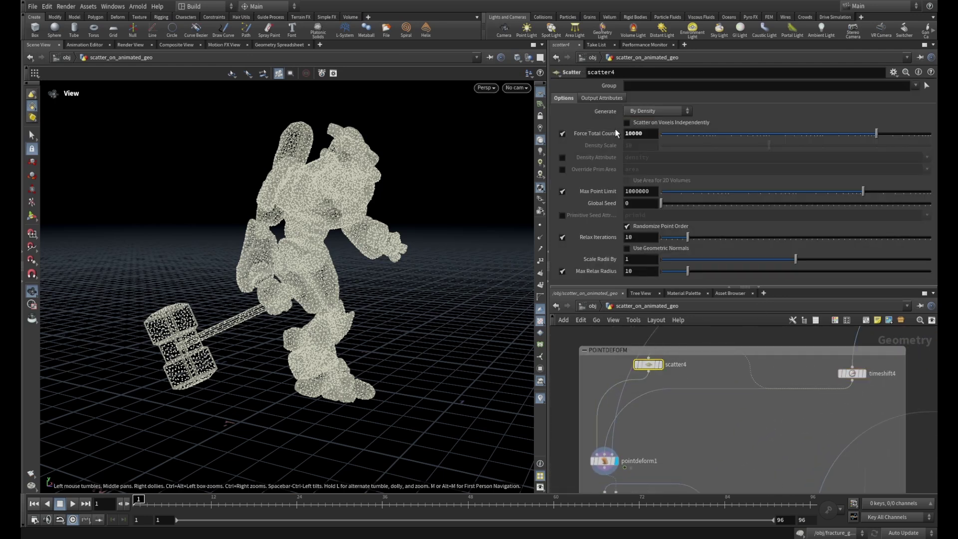
{"action": "mouse_move", "coordinate": [650, 366]}
{"action": "scroll", "coordinate": [847, 403], "scroll_direction": "down", "scroll_amount": 2}
{"action": "scroll", "coordinate": [832, 424], "scroll_direction": "up", "scroll_amount": 2}
{"action": "middle_click_drag", "start_coordinate": [854, 395], "coordinate": [851, 401]}
{"action": "mouse_move", "coordinate": [859, 373]}
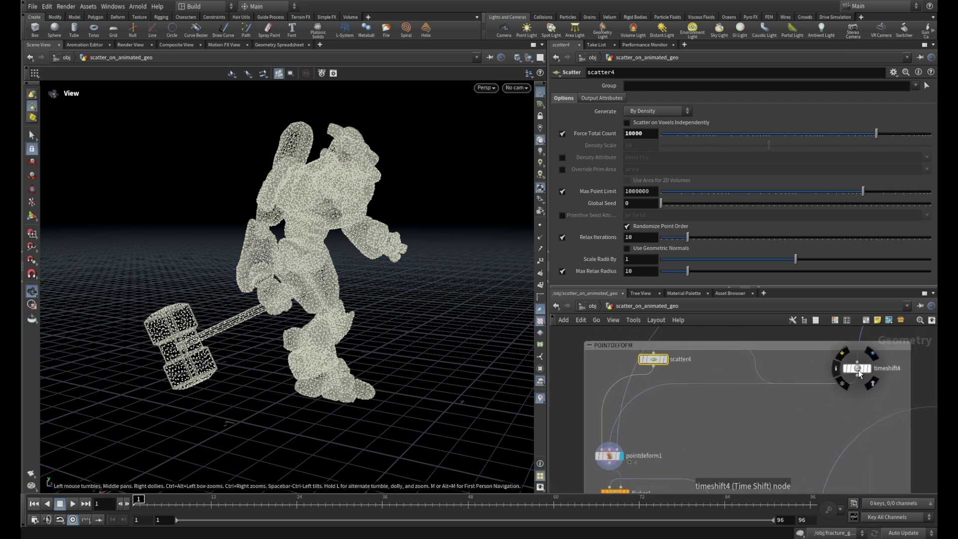
{"action": "scroll", "coordinate": [668, 394], "scroll_direction": "down", "scroll_amount": 3}
{"action": "middle_click_drag", "start_coordinate": [736, 342], "coordinate": [739, 305]}
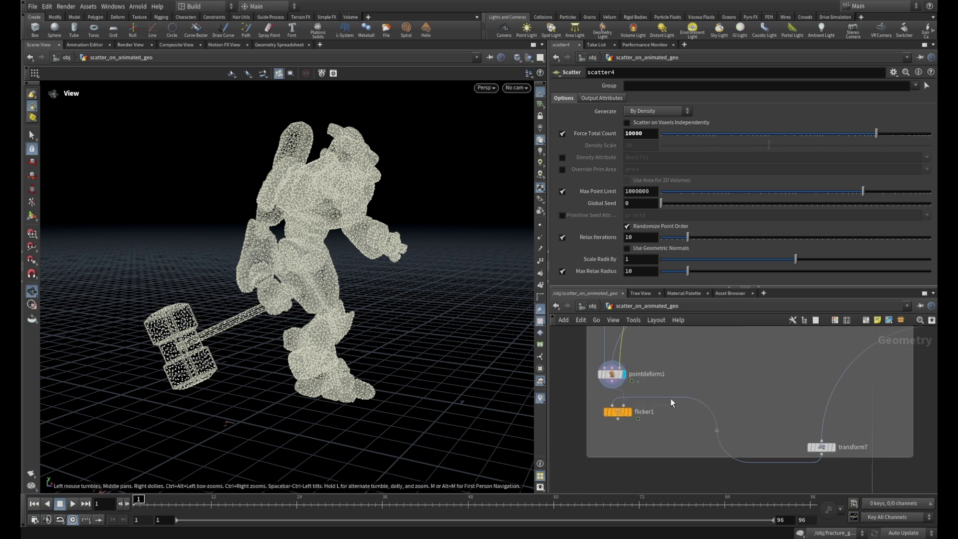
- Select pointdeform1 and play the deformed character's animation, pausing at frame 21
{"action": "left_click", "coordinate": [619, 367]}
{"action": "left_click_drag", "start_coordinate": [306, 350], "coordinate": [294, 313]}
{"action": "left_click_drag", "start_coordinate": [368, 313], "coordinate": [410, 359]}
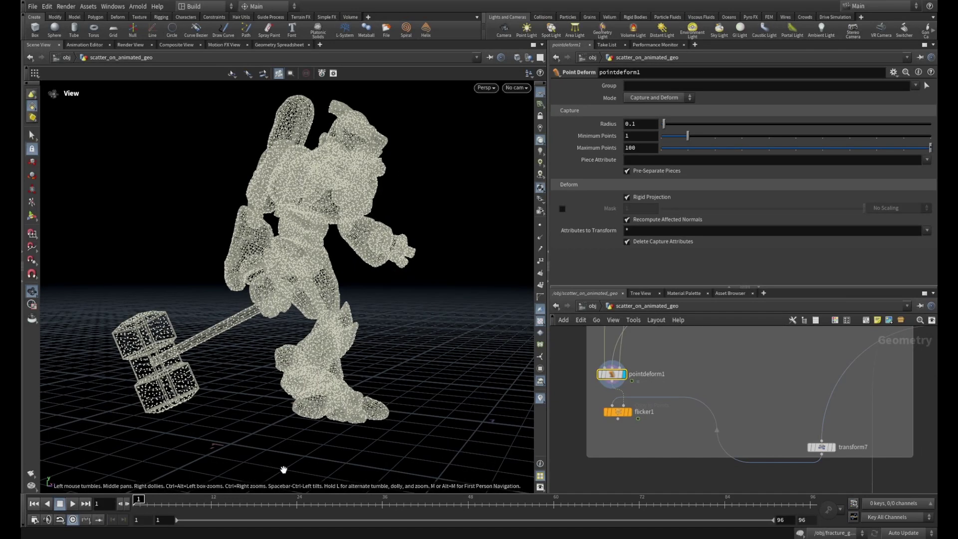
{"action": "key", "text": "Up"}
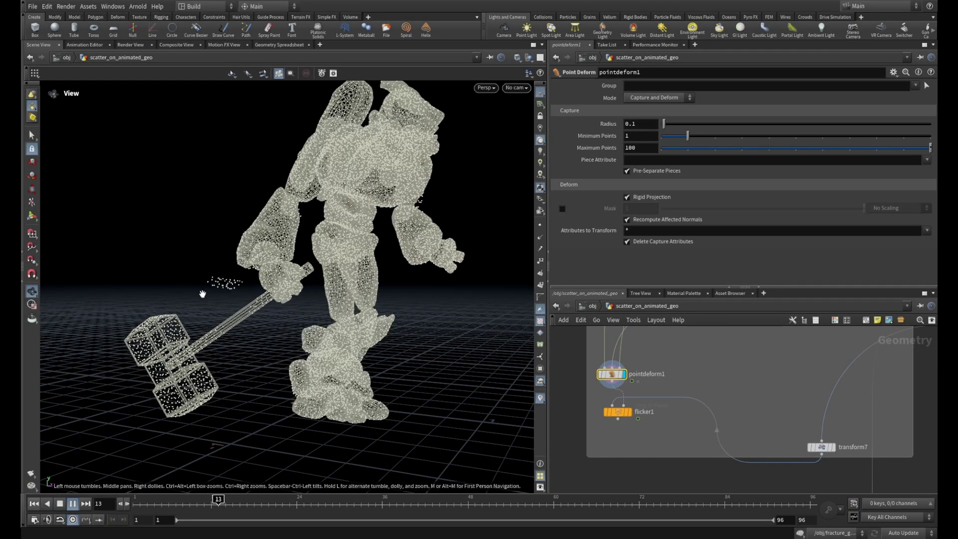
{"action": "left_click", "coordinate": [72, 504]}
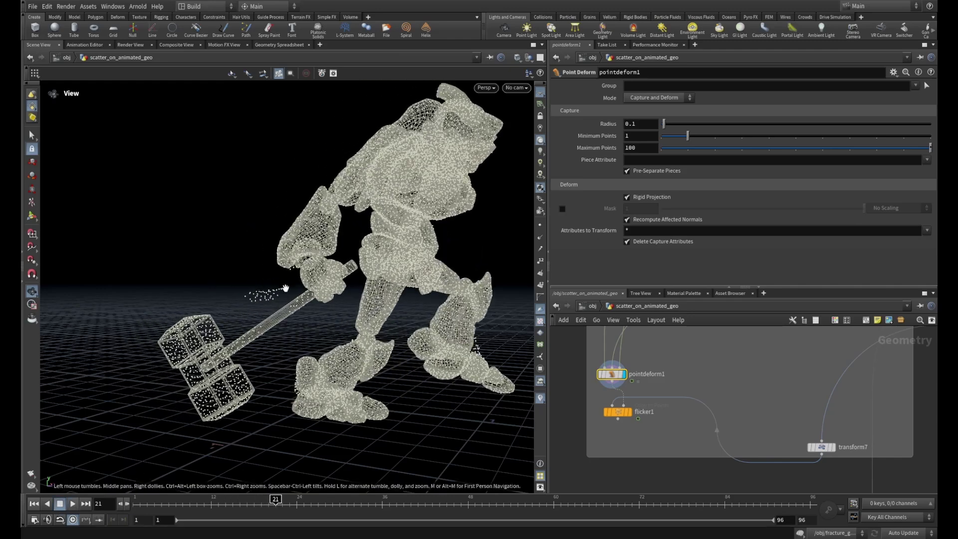
- Examine the scattered points around the character's hammer and hand at close range
{"action": "right_click_drag", "start_coordinate": [280, 313], "coordinate": [372, 309]}
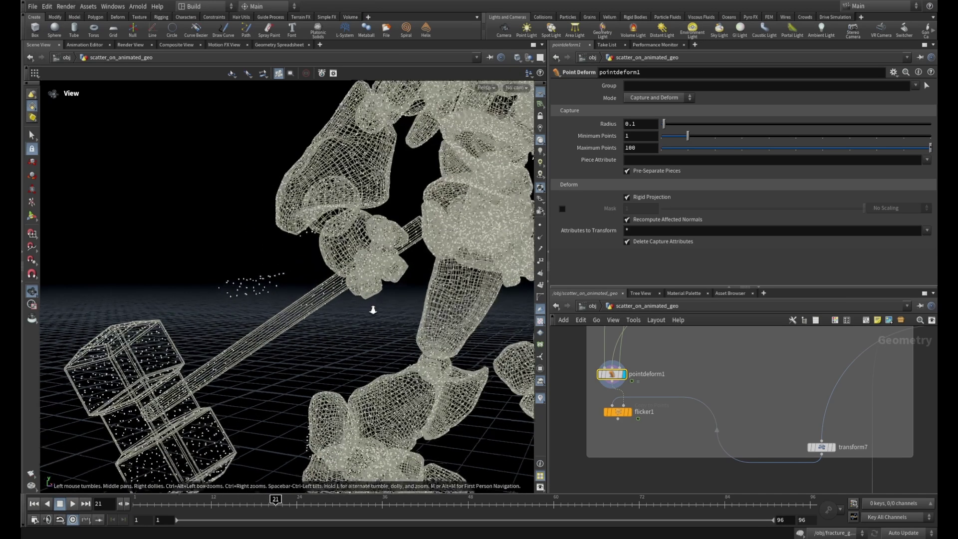
{"action": "left_click_drag", "start_coordinate": [372, 310], "coordinate": [338, 302]}
{"action": "middle_click_drag", "start_coordinate": [337, 302], "coordinate": [323, 341]}
{"action": "right_click_drag", "start_coordinate": [323, 341], "coordinate": [324, 331]}
{"action": "scroll", "coordinate": [319, 314], "scroll_direction": "down", "scroll_amount": 4}
{"action": "scroll", "coordinate": [303, 302], "scroll_direction": "down", "scroll_amount": 5}
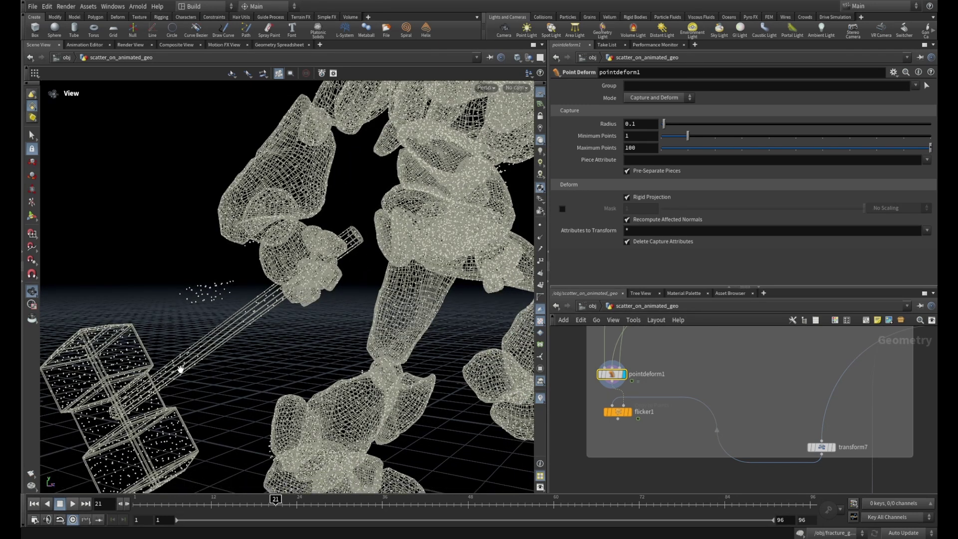
- Examine the scattered points around the character's lower leg and foot for points off the surface
{"action": "left_click", "coordinate": [623, 405]}
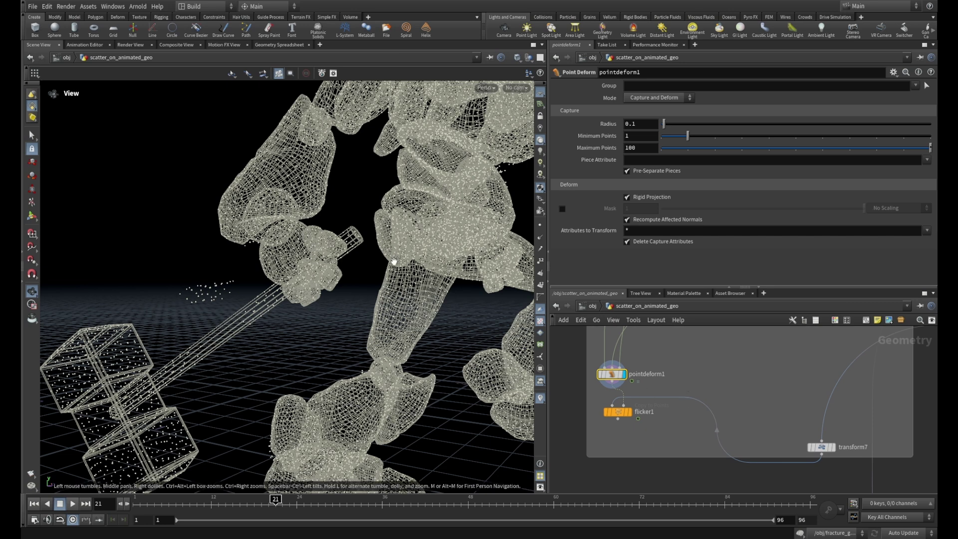
{"action": "right_click_drag", "start_coordinate": [395, 261], "coordinate": [329, 287]}
{"action": "left_click_drag", "start_coordinate": [329, 287], "coordinate": [308, 291]}
{"action": "middle_click_drag", "start_coordinate": [309, 292], "coordinate": [291, 309]}
{"action": "right_click_drag", "start_coordinate": [291, 310], "coordinate": [424, 358]}
{"action": "middle_click_drag", "start_coordinate": [423, 357], "coordinate": [351, 335]}
{"action": "right_click_drag", "start_coordinate": [350, 336], "coordinate": [450, 346]}
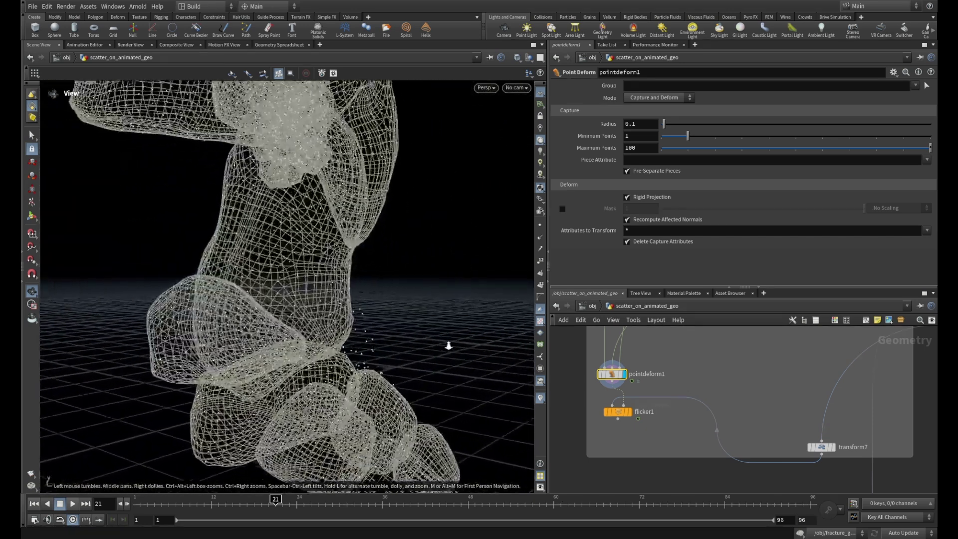
{"action": "left_click_drag", "start_coordinate": [450, 346], "coordinate": [406, 293]}
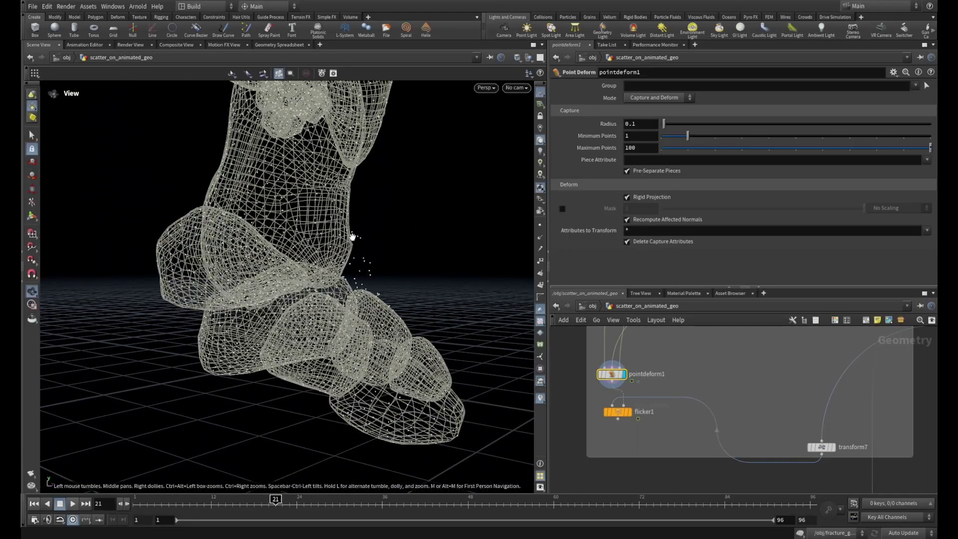
{"action": "right_click_drag", "start_coordinate": [420, 258], "coordinate": [385, 259]}
{"action": "mouse_move", "coordinate": [402, 264]}
{"action": "left_mouse_down"}
{"action": "mouse_move", "coordinate": [373, 281]}
{"action": "mouse_move", "coordinate": [389, 284]}
{"action": "mouse_move", "coordinate": [406, 271]}
{"action": "mouse_move", "coordinate": [385, 246]}
{"action": "mouse_move", "coordinate": [313, 276]}
{"action": "mouse_move", "coordinate": [430, 269]}
{"action": "mouse_move", "coordinate": [411, 272]}
{"action": "left_mouse_up"}
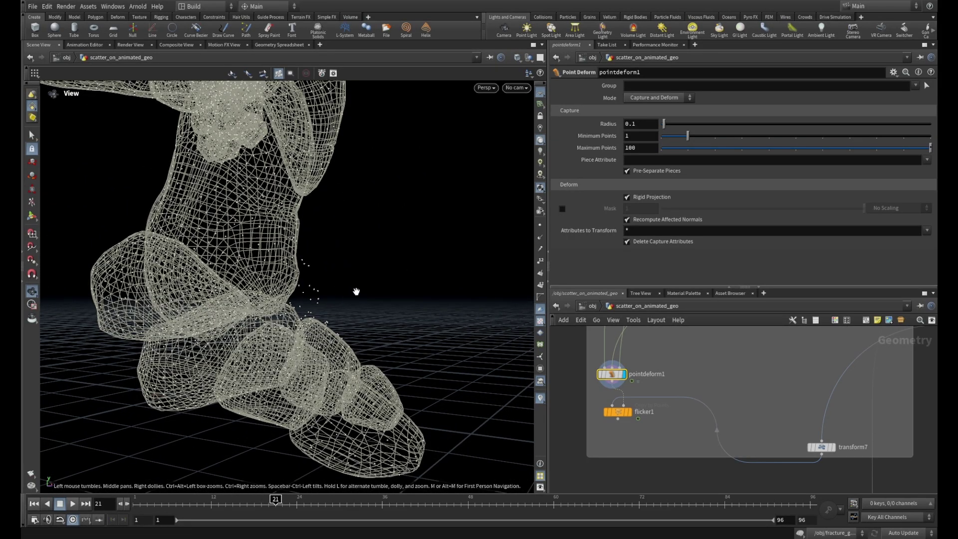
{"action": "left_click_drag", "start_coordinate": [431, 265], "coordinate": [336, 265]}
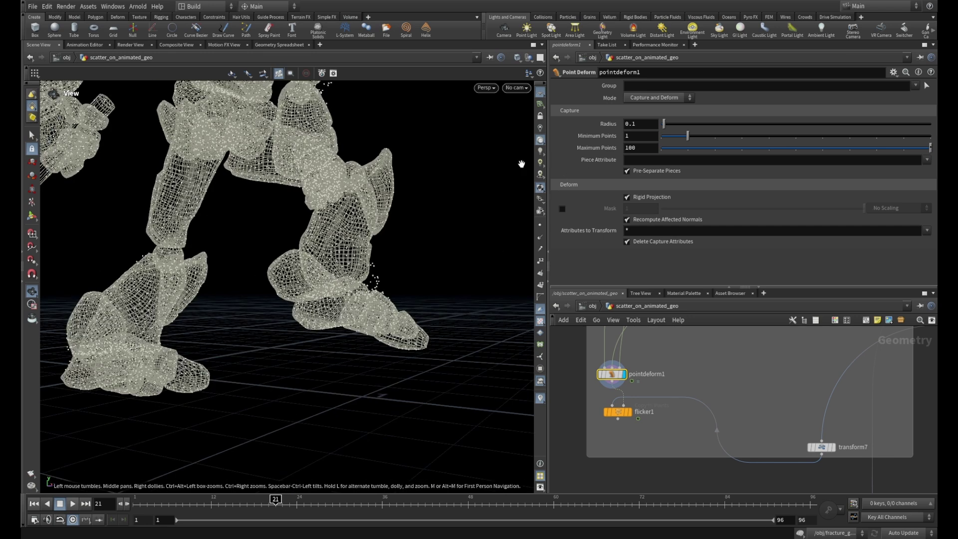
- Examine the deformed points around the thigh and arm, and review the whole character
{"action": "left_click_drag", "start_coordinate": [425, 145], "coordinate": [395, 235]}
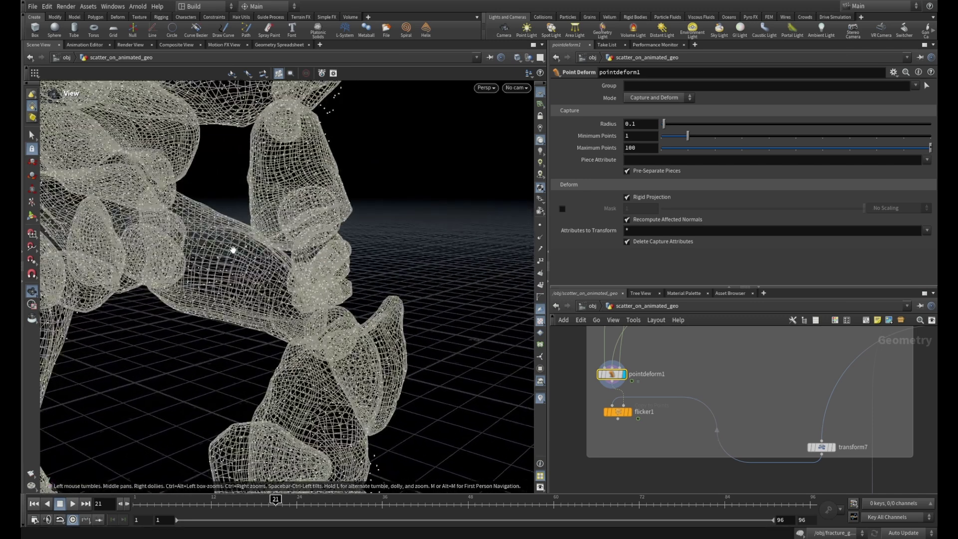
{"action": "left_click_drag", "start_coordinate": [233, 249], "coordinate": [212, 248]}
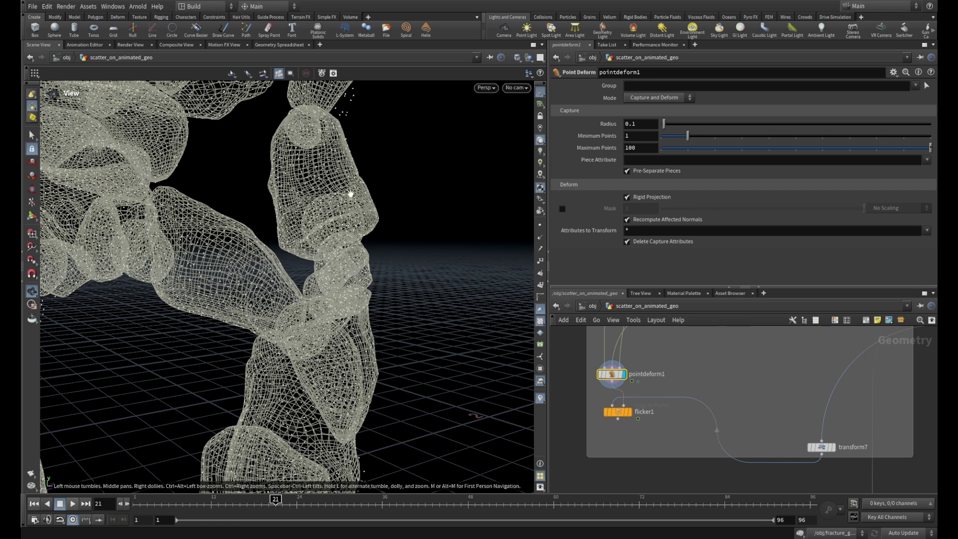
{"action": "right_click_drag", "start_coordinate": [416, 180], "coordinate": [332, 163]}
{"action": "scroll", "coordinate": [333, 164], "scroll_direction": "down", "scroll_amount": 8}
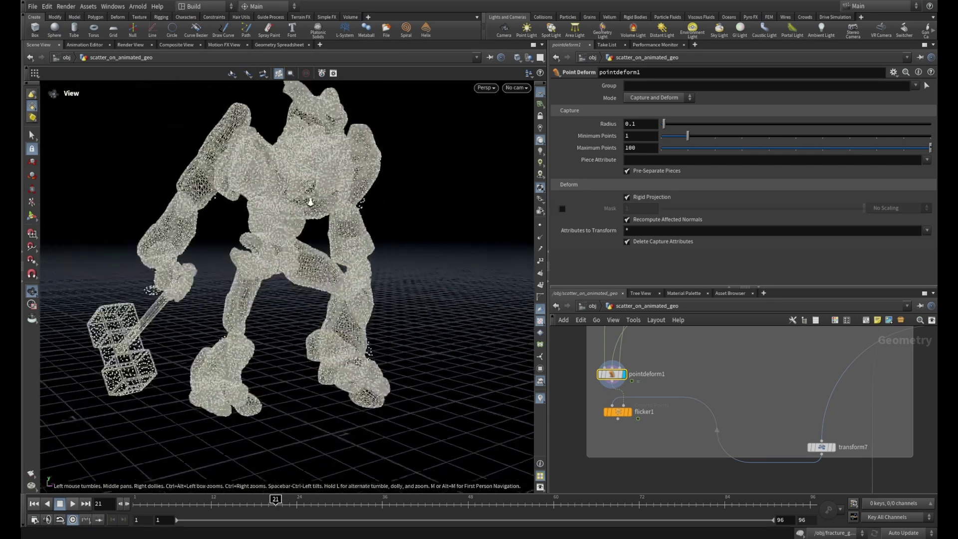
{"action": "left_click_drag", "start_coordinate": [356, 198], "coordinate": [380, 178]}
{"action": "right_click_drag", "start_coordinate": [381, 178], "coordinate": [394, 178]}
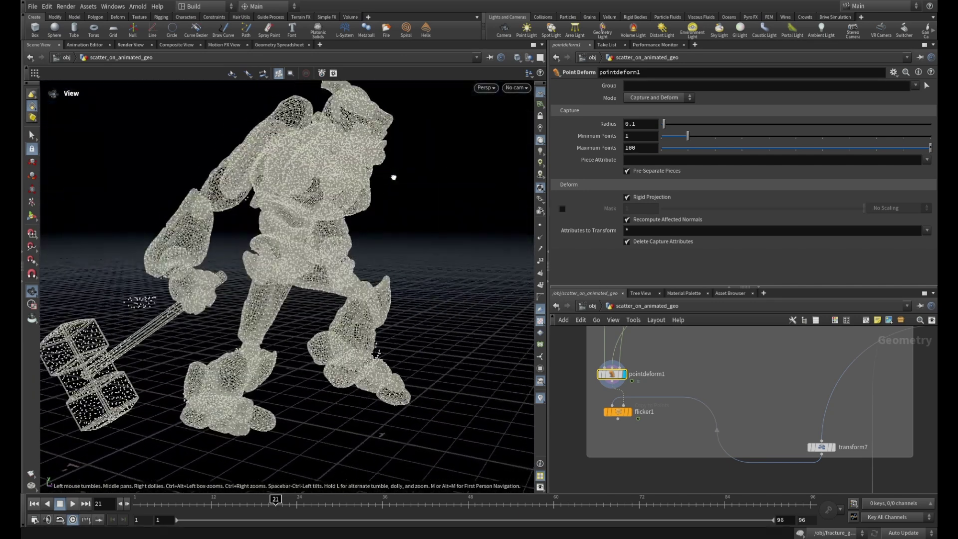
- Show the scatter4 parameters and inspect the point distribution over the whole character from several angles
{"action": "scroll", "coordinate": [692, 364], "scroll_direction": "down", "scroll_amount": 2}
{"action": "scroll", "coordinate": [692, 364], "scroll_direction": "down", "scroll_amount": 1}
{"action": "middle_click_drag", "start_coordinate": [714, 362], "coordinate": [741, 439]}
{"action": "scroll", "coordinate": [741, 439], "scroll_direction": "up", "scroll_amount": 2}
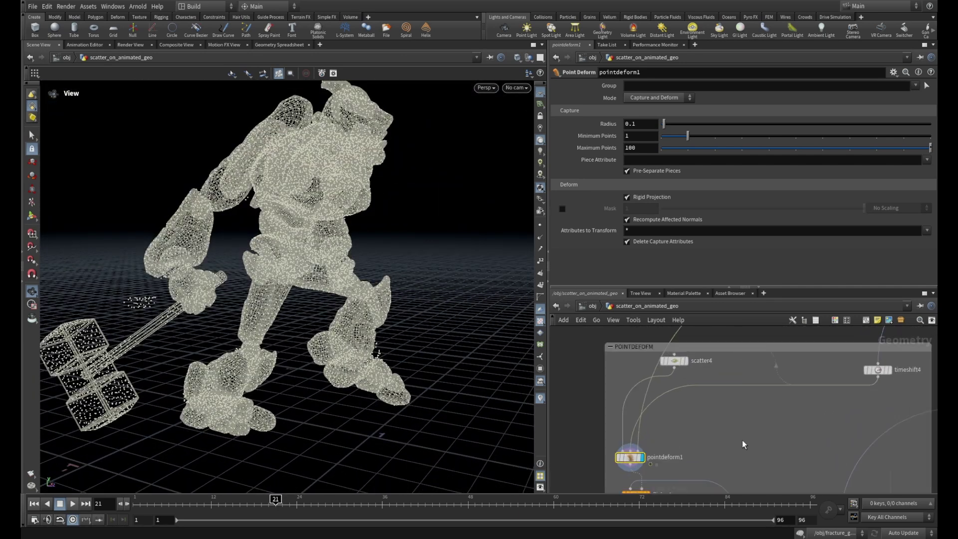
{"action": "left_click", "coordinate": [673, 362]}
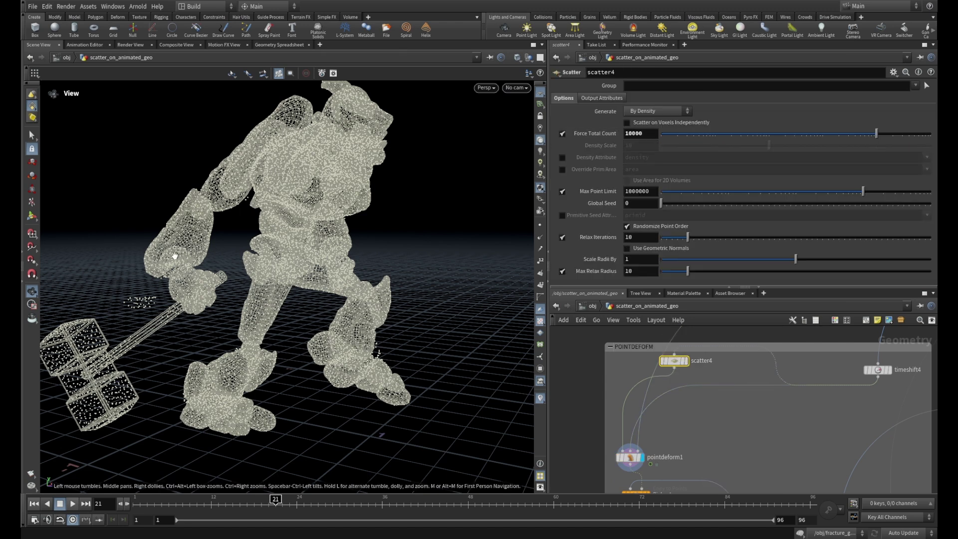
{"action": "left_click_drag", "start_coordinate": [379, 181], "coordinate": [389, 256]}
{"action": "left_click_drag", "start_coordinate": [284, 234], "coordinate": [258, 217]}
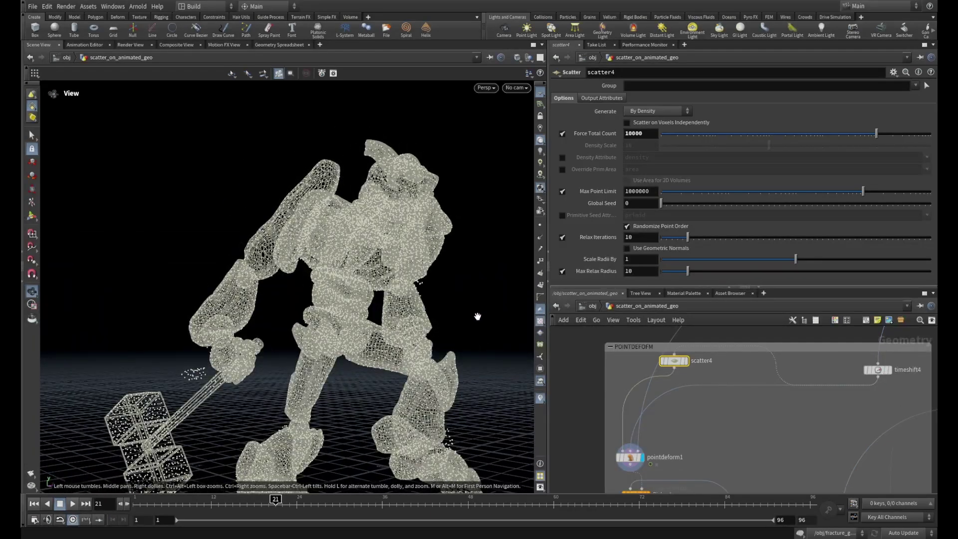
{"action": "left_click_drag", "start_coordinate": [470, 349], "coordinate": [472, 357]}
{"action": "middle_click_drag", "start_coordinate": [473, 358], "coordinate": [412, 233]}
{"action": "left_click_drag", "start_coordinate": [432, 226], "coordinate": [439, 229]}
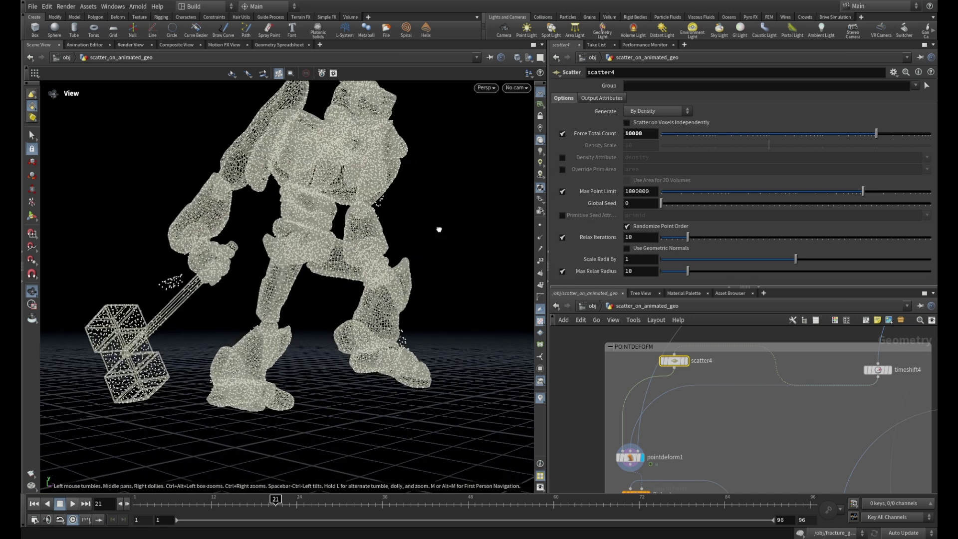
- Display the attribinterpolate1 result in the viewport and show the node's parameters
{"action": "scroll", "coordinate": [771, 426], "scroll_direction": "down", "scroll_amount": 4}
{"action": "middle_click_drag", "start_coordinate": [768, 428], "coordinate": [671, 294]}
{"action": "scroll", "coordinate": [785, 455], "scroll_direction": "up", "scroll_amount": 5}
{"action": "scroll", "coordinate": [798, 394], "scroll_direction": "up", "scroll_amount": 4}
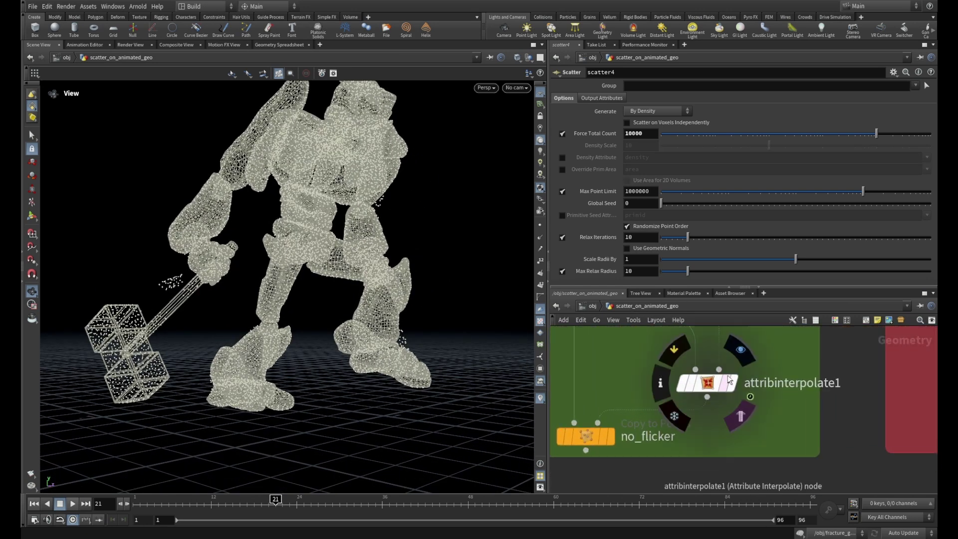
{"action": "left_click", "coordinate": [734, 386]}
{"action": "left_click", "coordinate": [710, 383]}
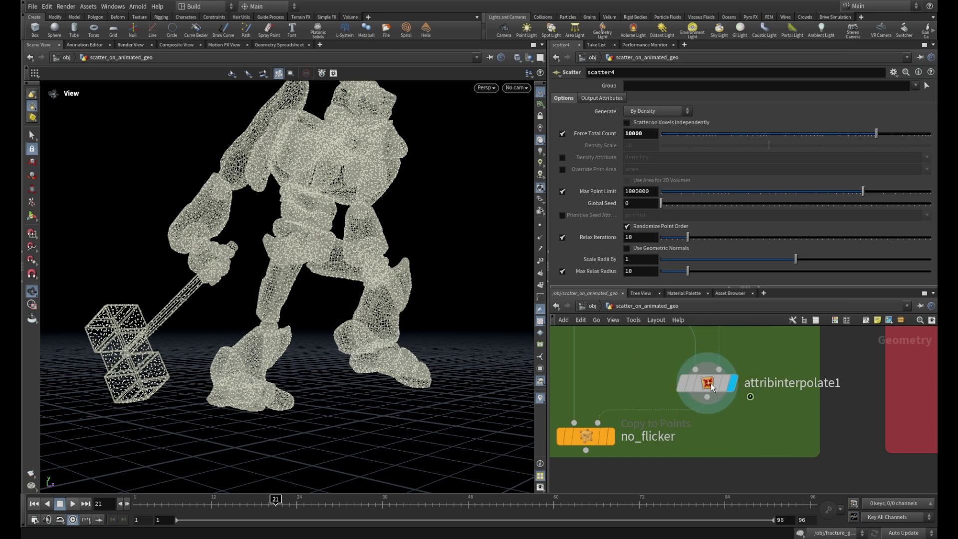
- Play the attribute-interpolated animation, stop at frame 37, and examine how the points follow the character's surface
{"action": "left_click_drag", "start_coordinate": [457, 297], "coordinate": [397, 295]}
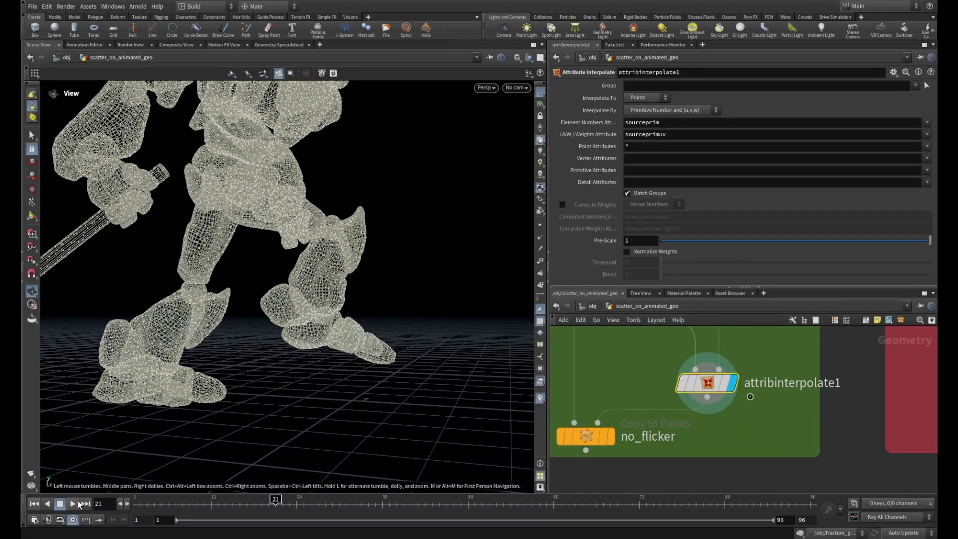
{"action": "left_click", "coordinate": [75, 503]}
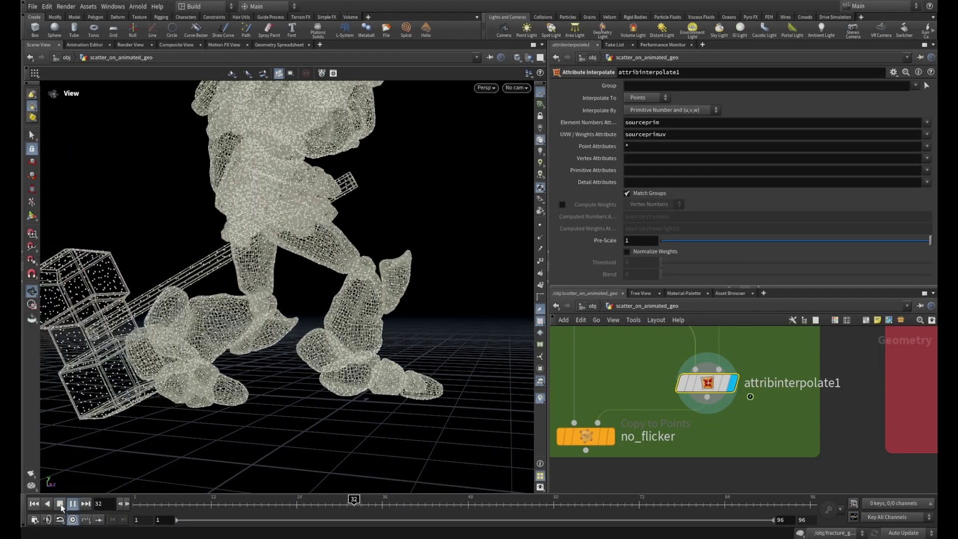
{"action": "left_click", "coordinate": [61, 505]}
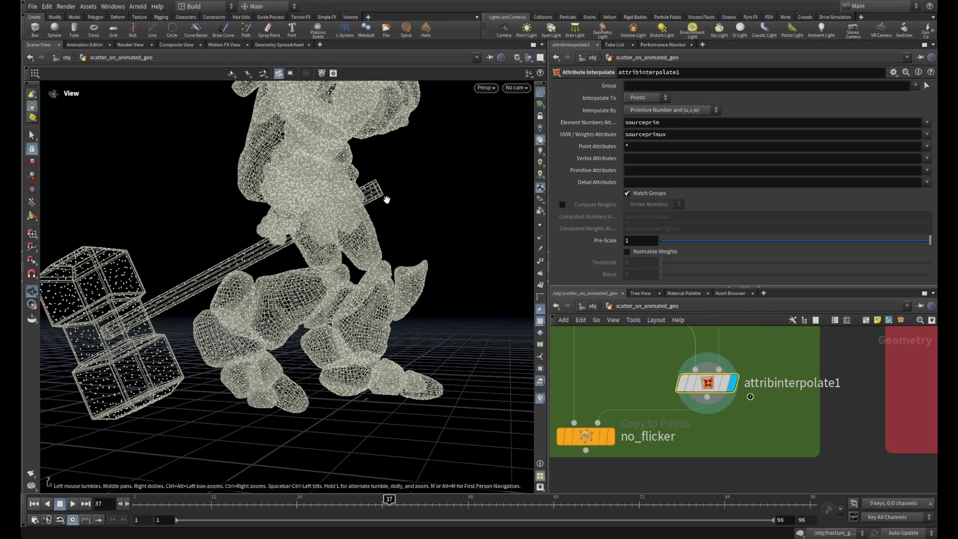
{"action": "left_click_drag", "start_coordinate": [406, 312], "coordinate": [403, 258]}
{"action": "right_click_drag", "start_coordinate": [403, 258], "coordinate": [340, 274]}
{"action": "left_click_drag", "start_coordinate": [418, 291], "coordinate": [449, 318]}
{"action": "right_click_drag", "start_coordinate": [449, 318], "coordinate": [432, 296]}
{"action": "left_click_drag", "start_coordinate": [432, 296], "coordinate": [449, 287]}
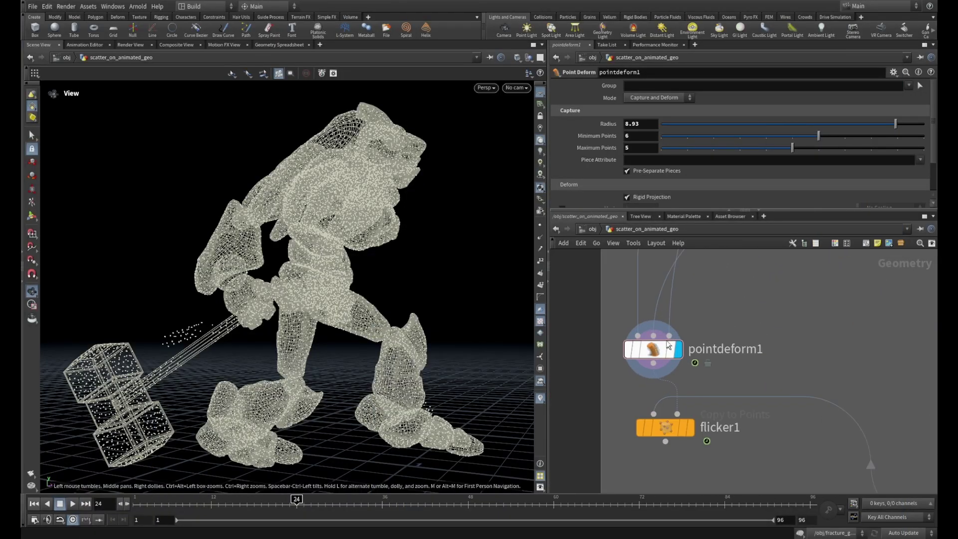
- Enter the pointdeform1 node and examine its internal network
{"action": "double_click", "coordinate": [651, 349]}
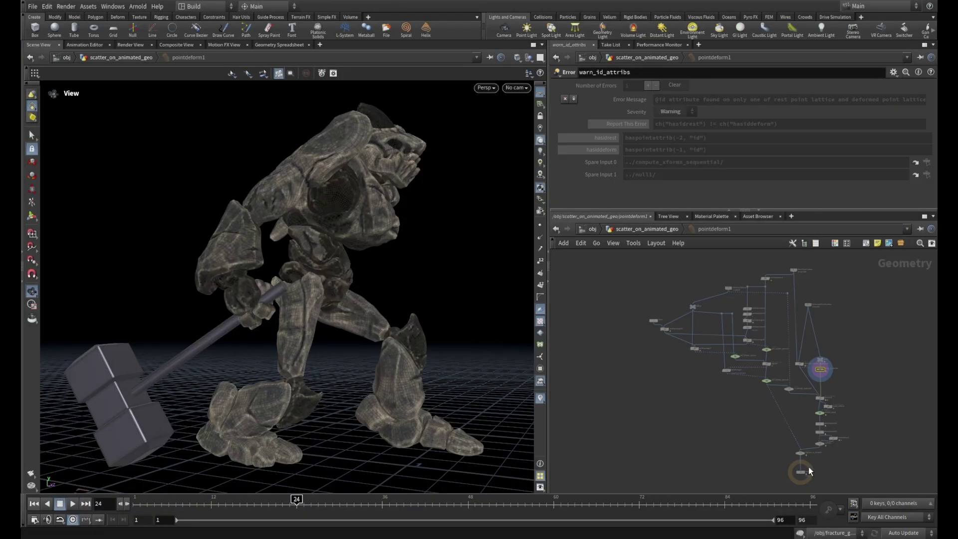
{"action": "middle_click_drag", "start_coordinate": [874, 342], "coordinate": [854, 366]}
{"action": "scroll", "coordinate": [724, 333], "scroll_direction": "up", "scroll_amount": 5}
{"action": "scroll", "coordinate": [724, 331], "scroll_direction": "down", "scroll_amount": 2}
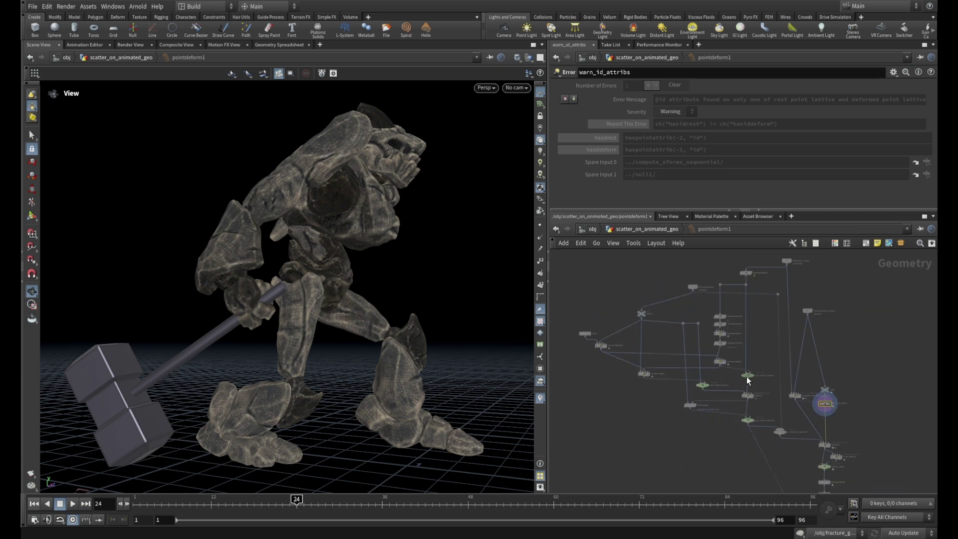
{"action": "scroll", "coordinate": [848, 399], "scroll_direction": "down", "scroll_amount": 3}
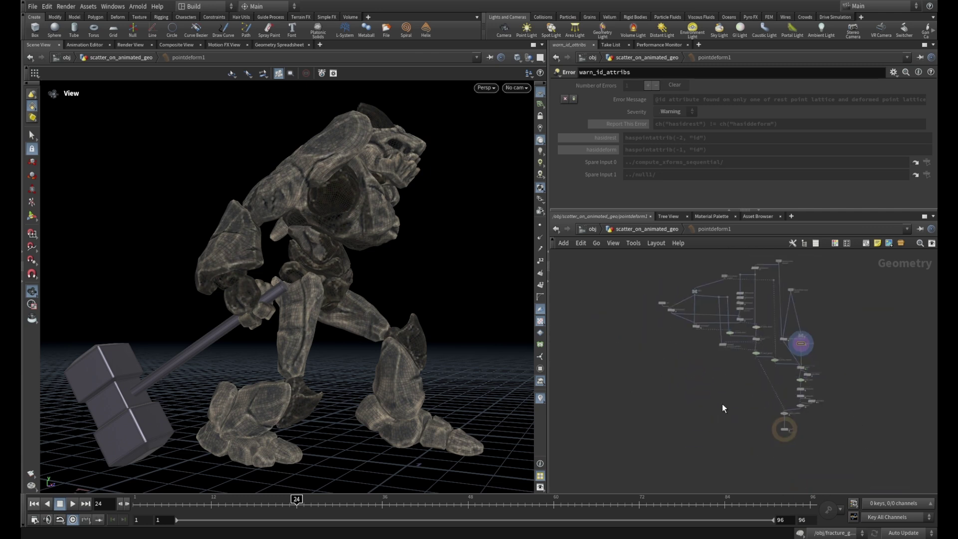
- Return to the scatter_on_animated_geo network and examine the HARD WAY node setup with its primuv and interpolate_primuv_with_xyzdist wrangles
{"action": "key", "text": "u"}
{"action": "scroll", "coordinate": [833, 367], "scroll_direction": "down", "scroll_amount": 6}
{"action": "middle_click_drag", "start_coordinate": [870, 357], "coordinate": [560, 316]}
{"action": "middle_click_drag", "start_coordinate": [877, 396], "coordinate": [607, 267]}
{"action": "middle_click_drag", "start_coordinate": [796, 411], "coordinate": [855, 353]}
{"action": "scroll", "coordinate": [750, 369], "scroll_direction": "up", "scroll_amount": 2}
{"action": "scroll", "coordinate": [750, 371], "scroll_direction": "up", "scroll_amount": 5}
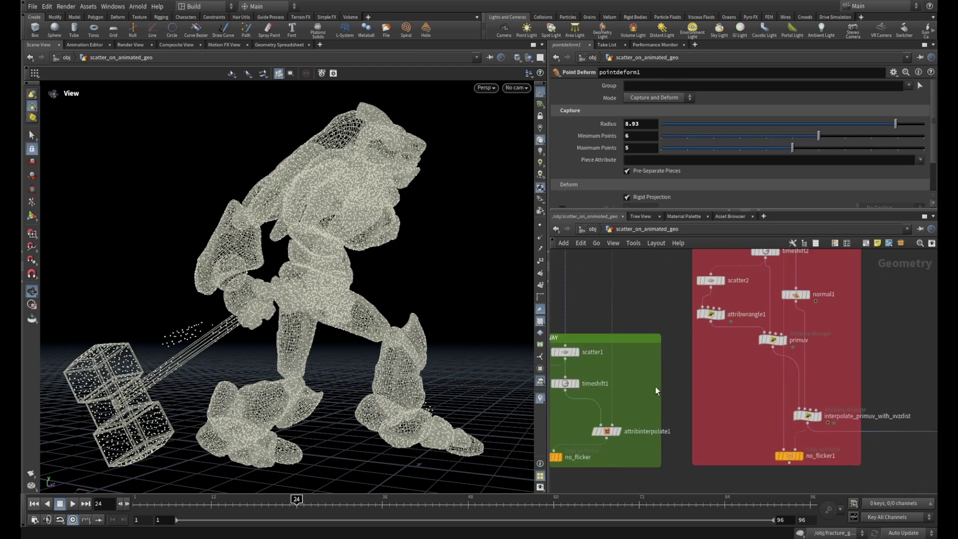
{"action": "middle_click_drag", "start_coordinate": [905, 401], "coordinate": [842, 409]}
{"action": "scroll", "coordinate": [842, 409], "scroll_direction": "down", "scroll_amount": 1}
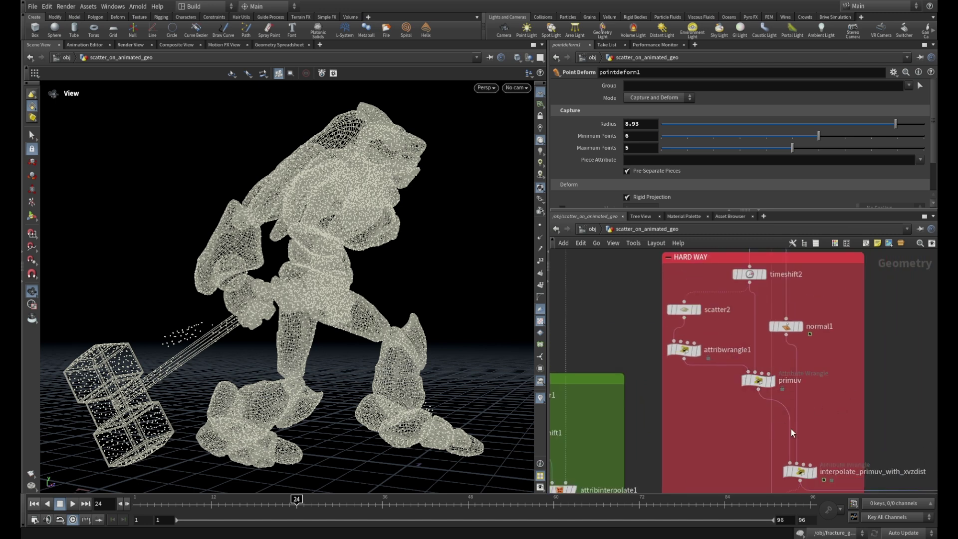
{"action": "scroll", "coordinate": [870, 429], "scroll_direction": "down", "scroll_amount": 3}
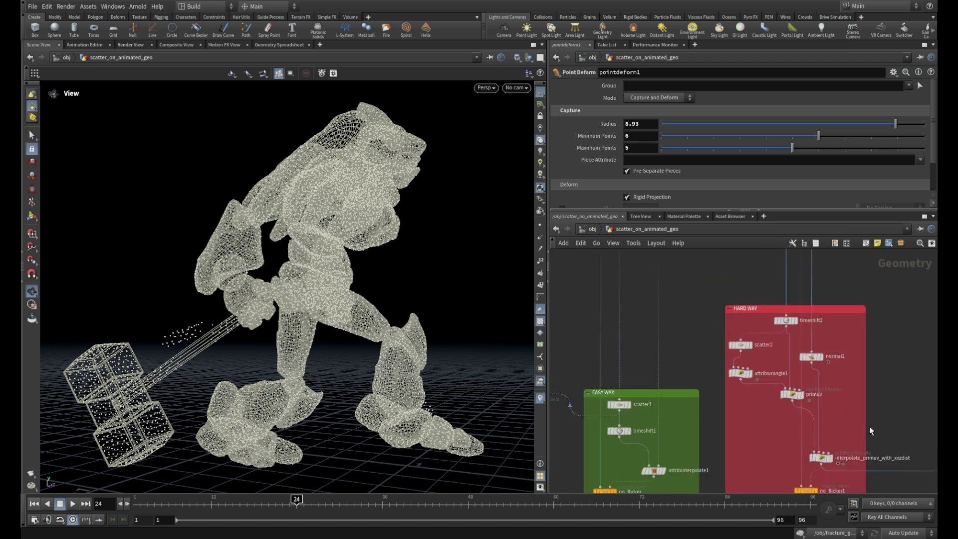
- Show the parameters of attribinterpolate1 in the EASY WAY group and review that node chain
{"action": "scroll", "coordinate": [716, 440], "scroll_direction": "up", "scroll_amount": 3}
{"action": "middle_click_drag", "start_coordinate": [748, 428], "coordinate": [822, 355]}
{"action": "scroll", "coordinate": [820, 355], "scroll_direction": "up", "scroll_amount": 1}
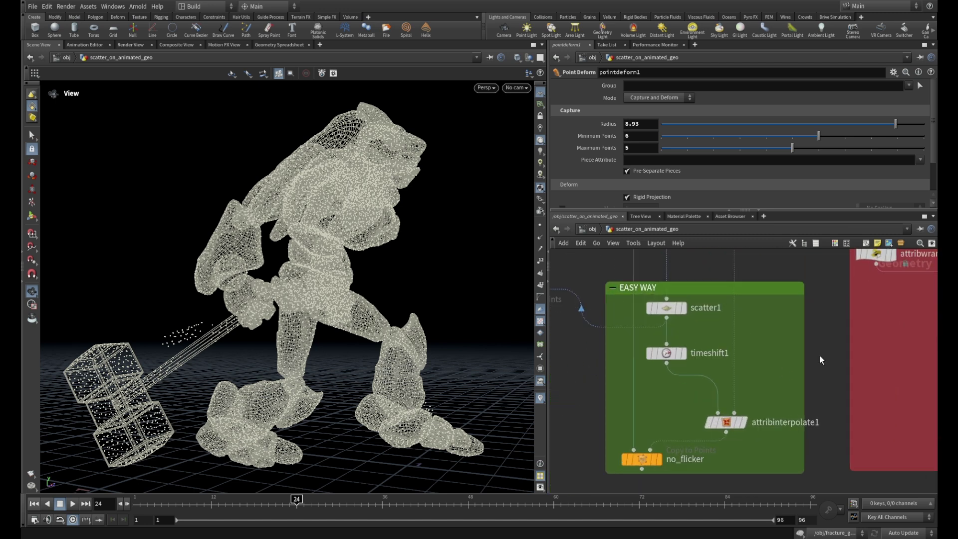
{"action": "left_click", "coordinate": [726, 421]}
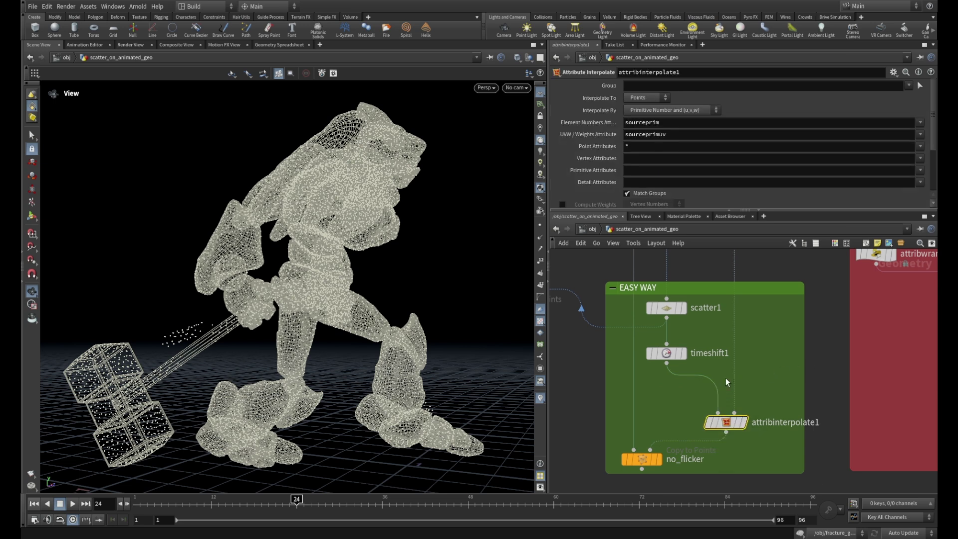
{"action": "scroll", "coordinate": [808, 387], "scroll_direction": "down", "scroll_amount": 3}
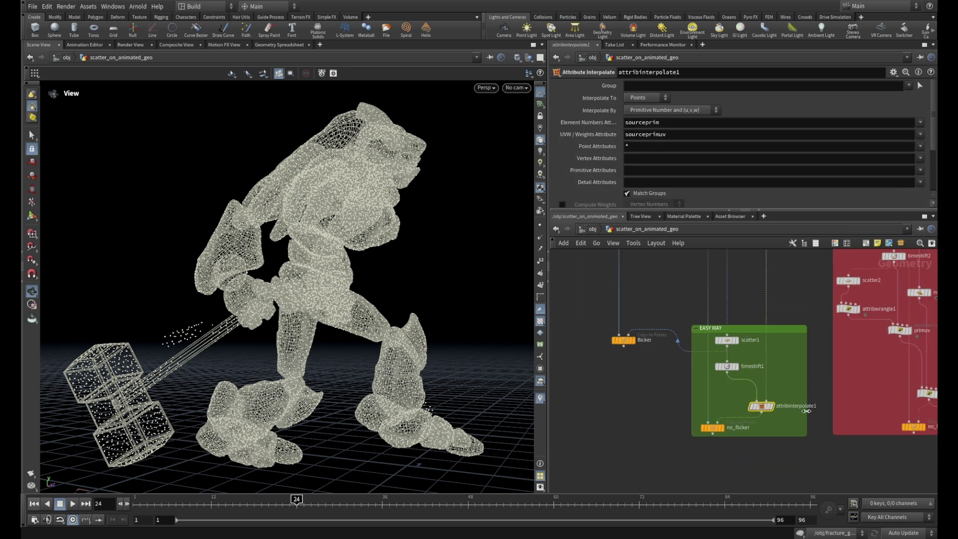
{"action": "middle_click_drag", "start_coordinate": [817, 452], "coordinate": [764, 400]}
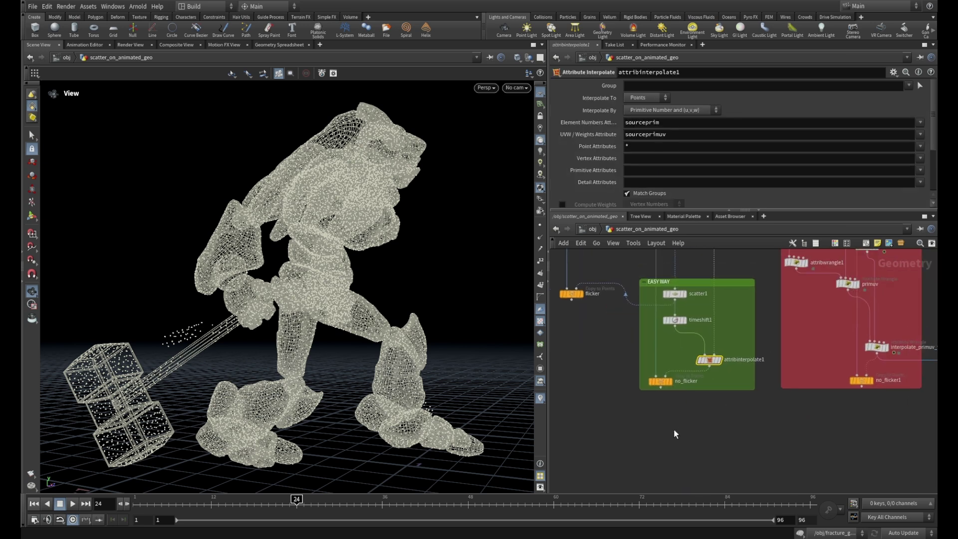